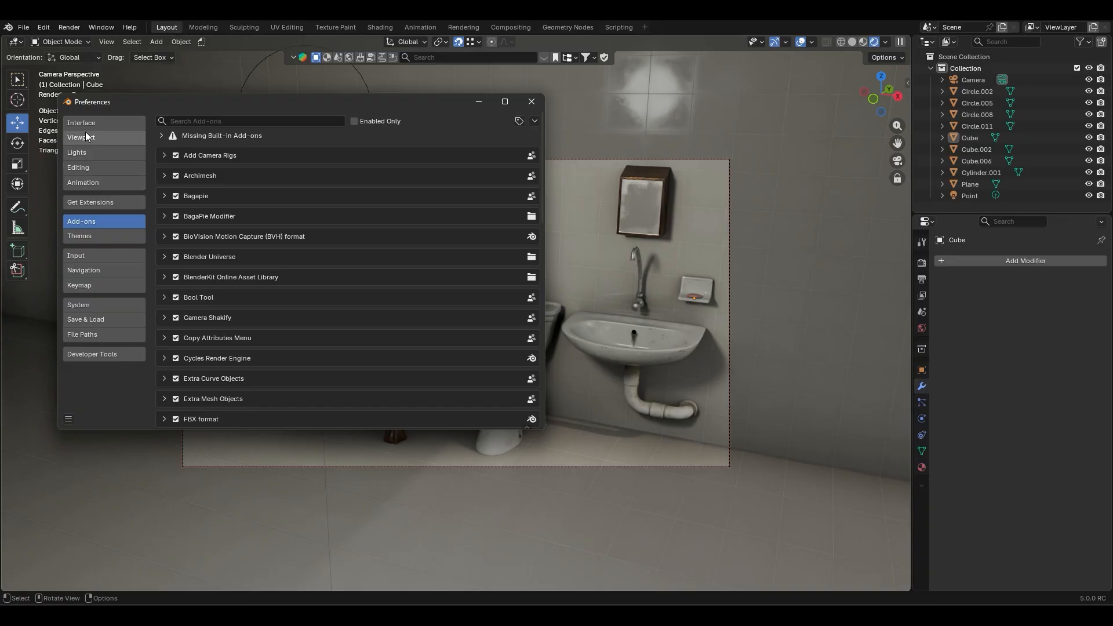
Set the Display Graphics backend to Vulkan in the system preferences
left_click(87, 137)
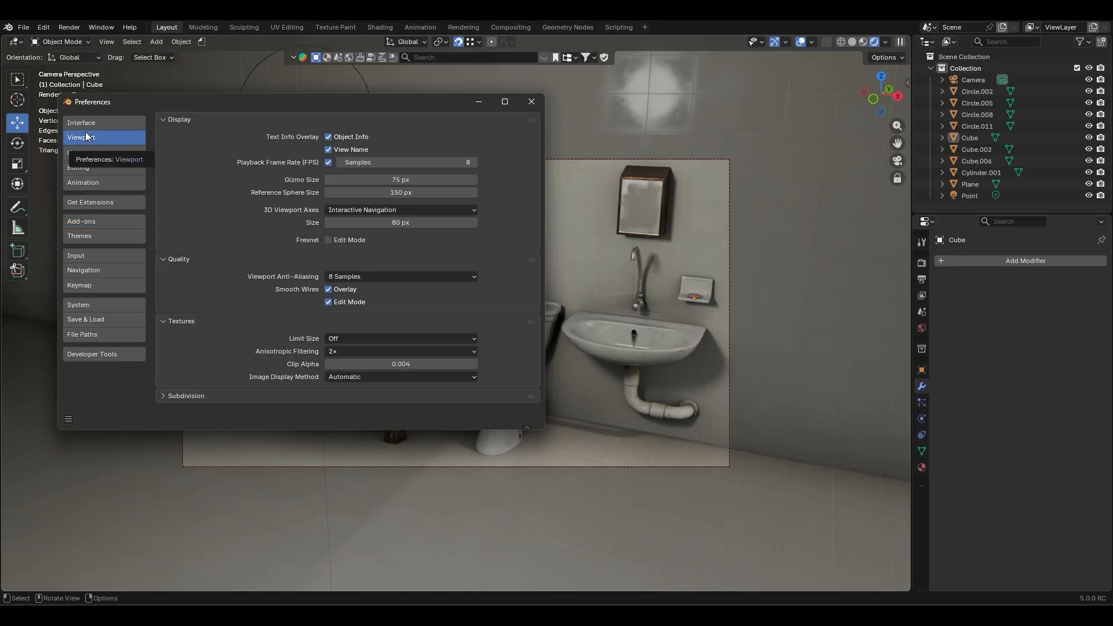
left_click(87, 124)
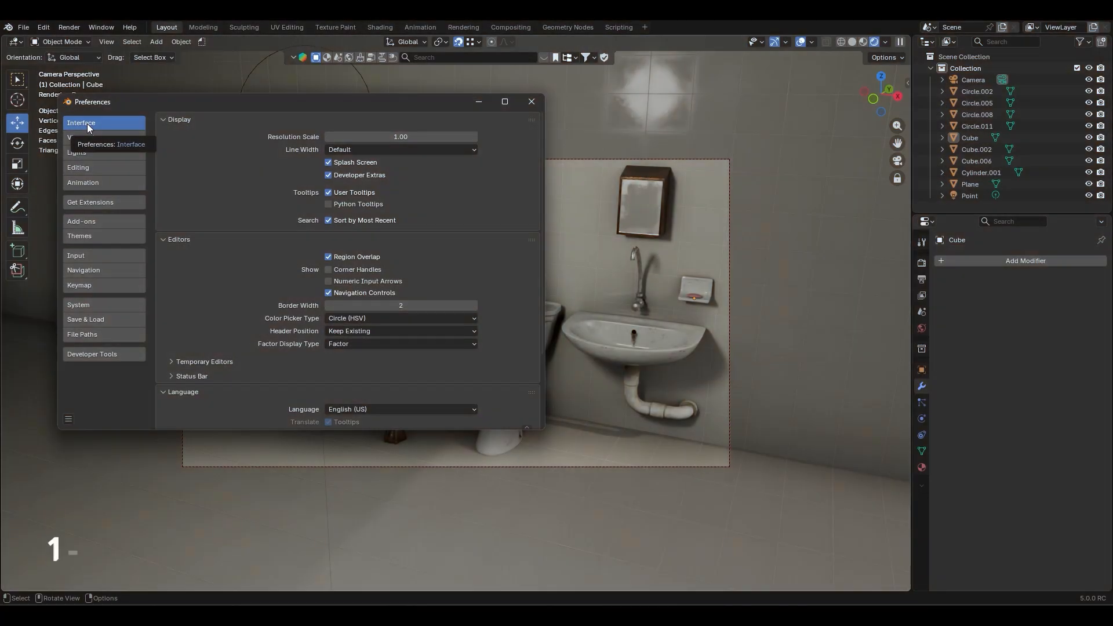
left_click(111, 306)
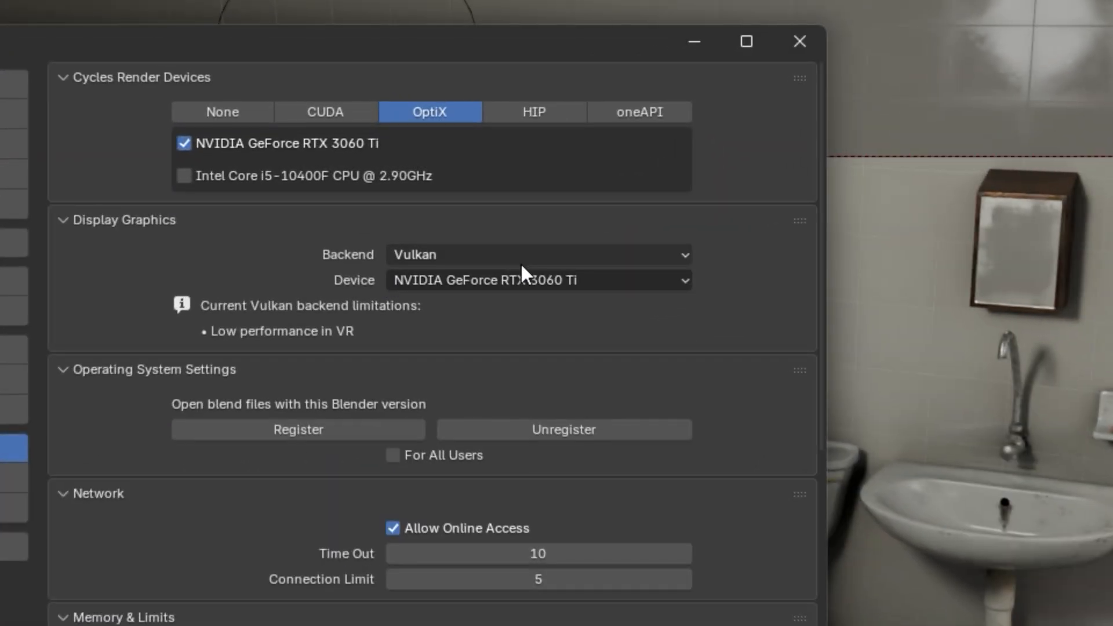
left_click(402, 208)
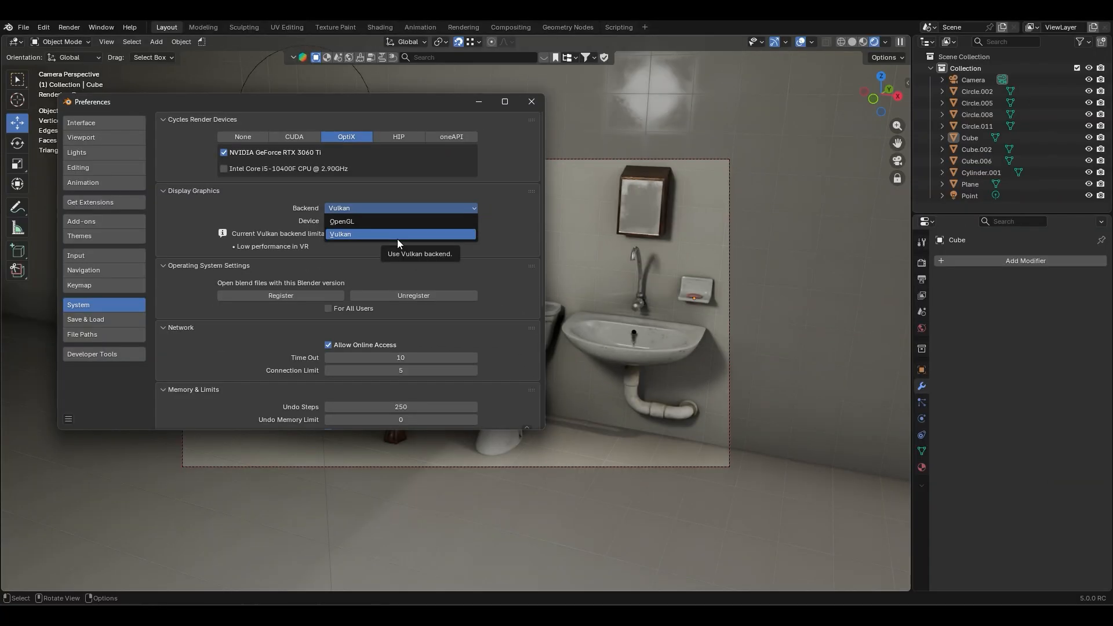
left_click(356, 246)
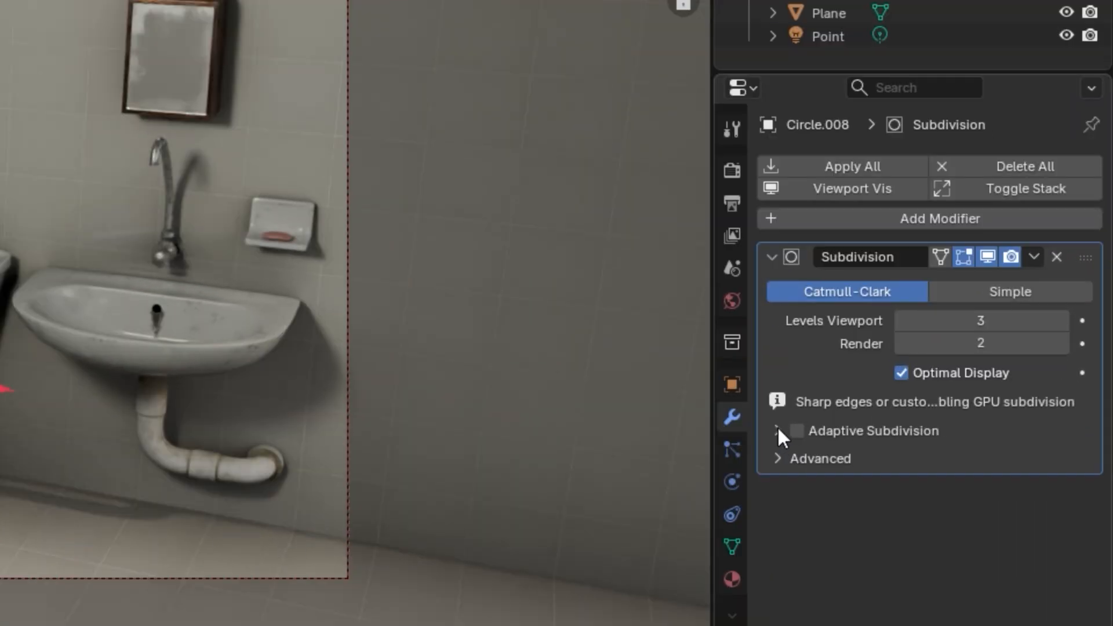
Set the toilet's Subdivision modifier to 1 viewport level and 3 render levels
left_click(900, 320)
left_click(900, 320)
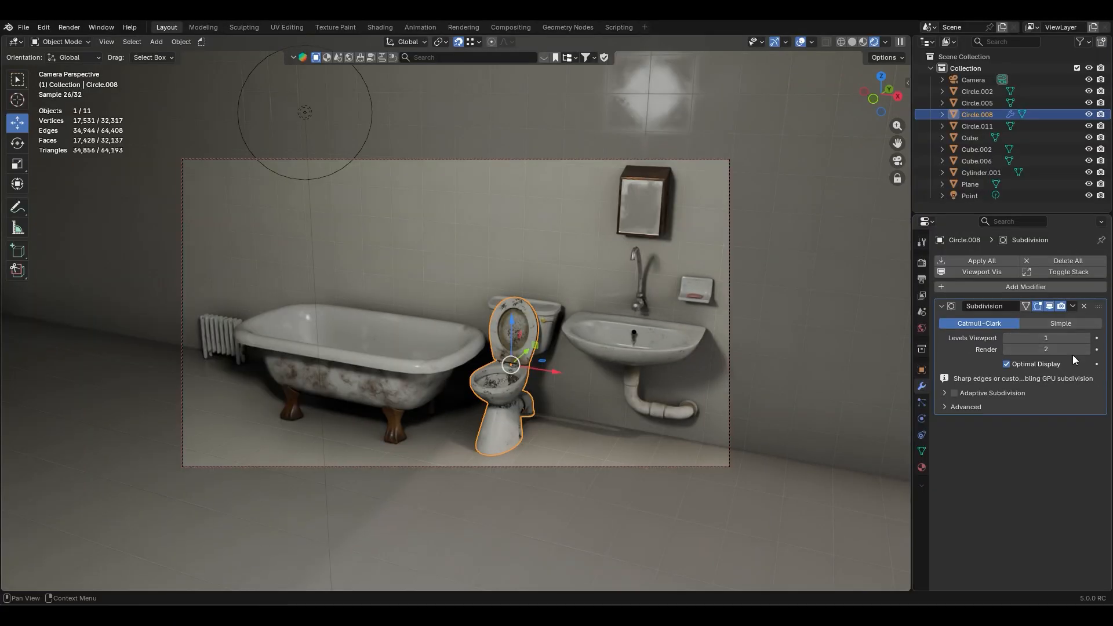
left_click(1086, 349)
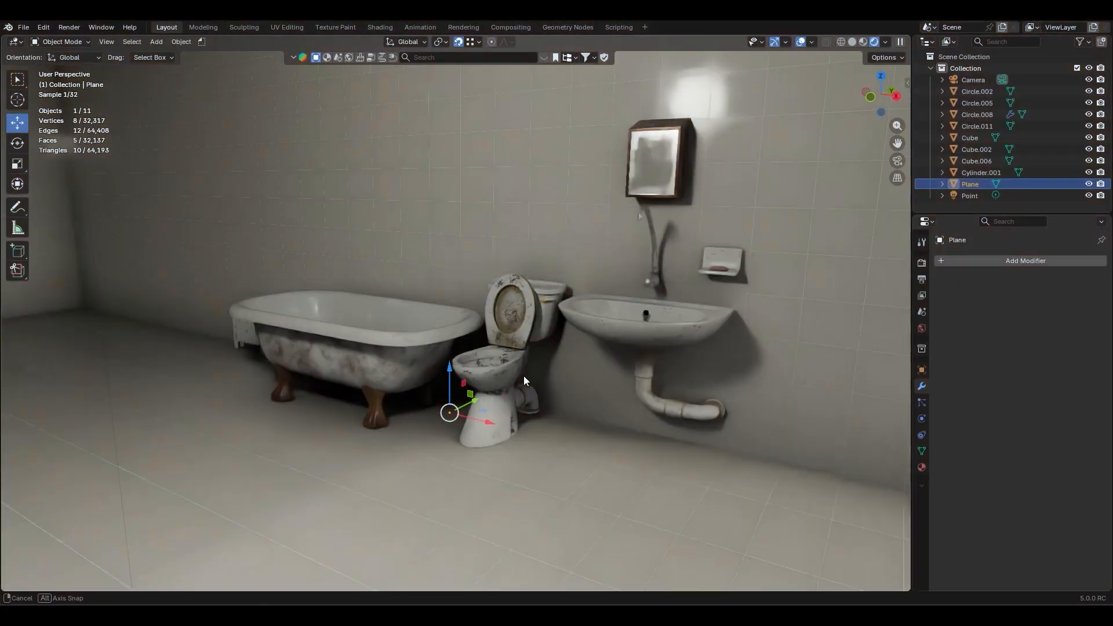
Isolate the toilet in local view, deselect it and inspect it from another angle
scroll(541, 356, "down", 1)
middle_click_drag(555, 354, 565, 354)
scroll(565, 355, "up", 1)
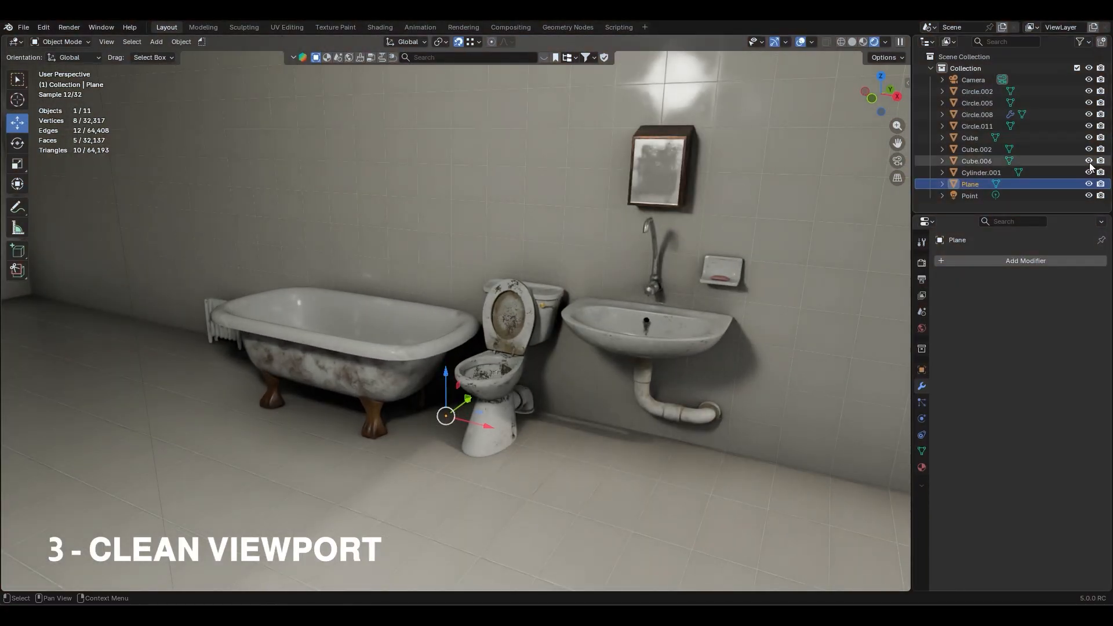
left_click(513, 365)
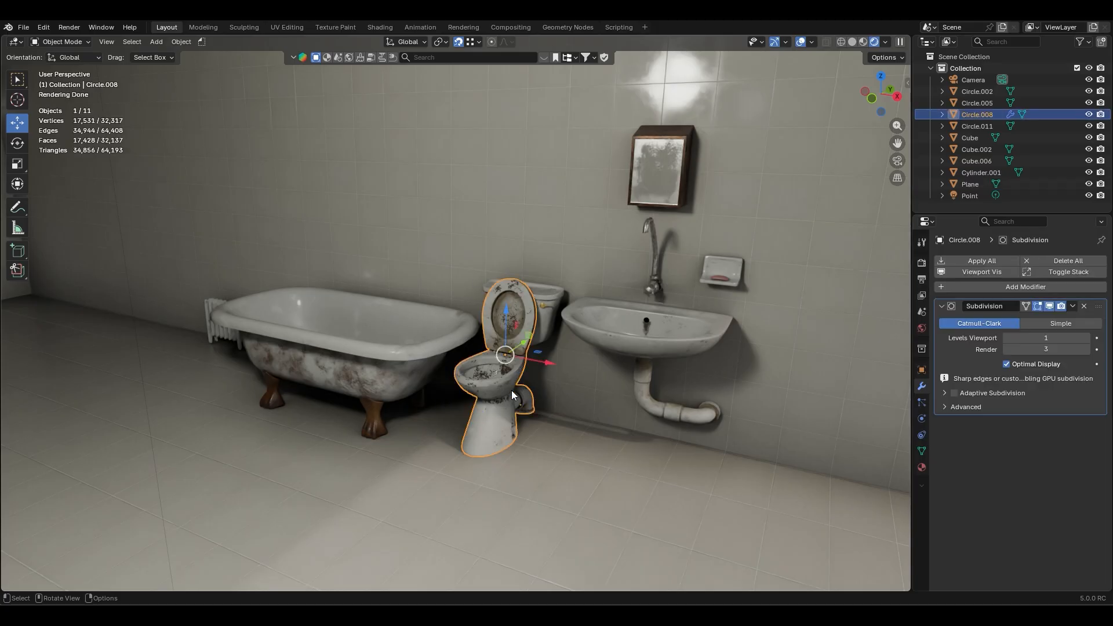
key("KP_Divide")
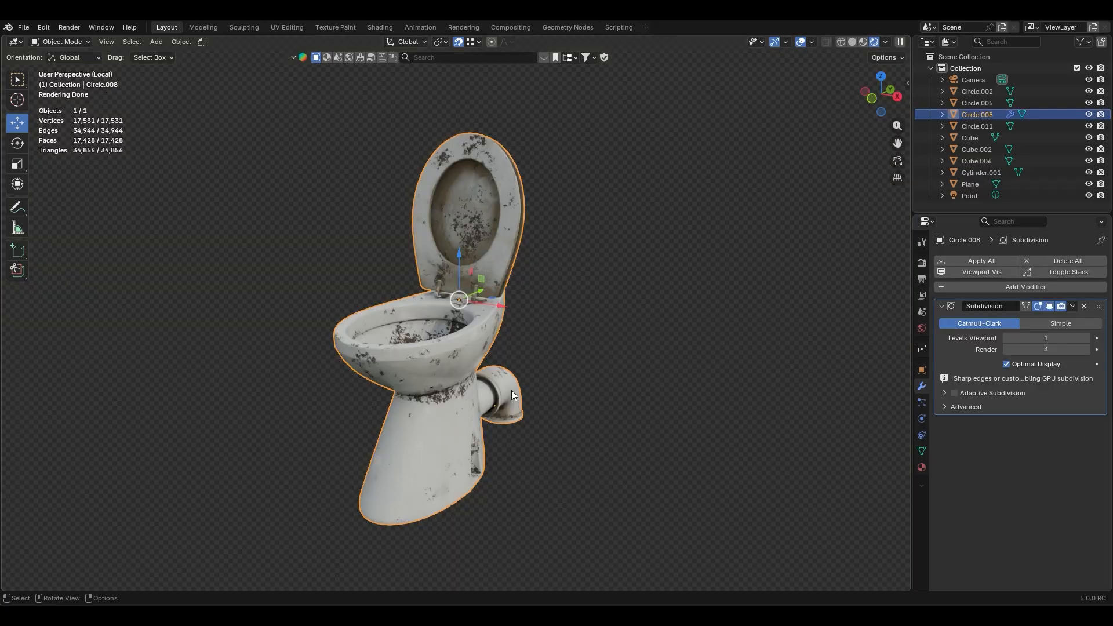
scroll(467, 405, "up", 2)
middle_click_drag(558, 355, 625, 281)
left_click(560, 376)
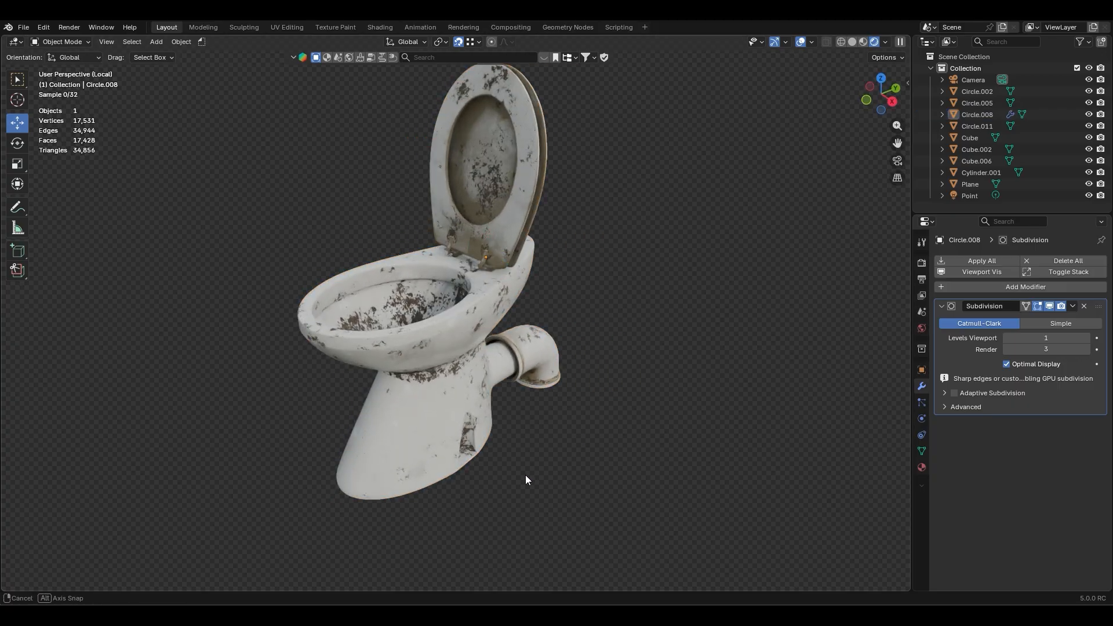
middle_click_drag(526, 474, 524, 420)
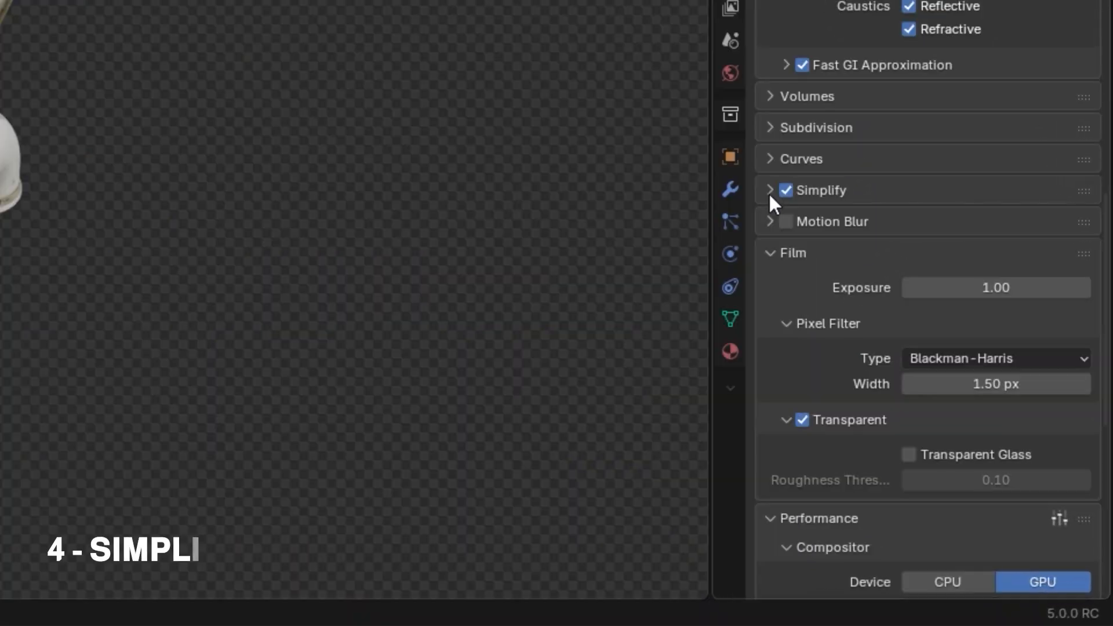
Expand the Simplify render settings and examine the viewport, render and culling limits
left_click(942, 387)
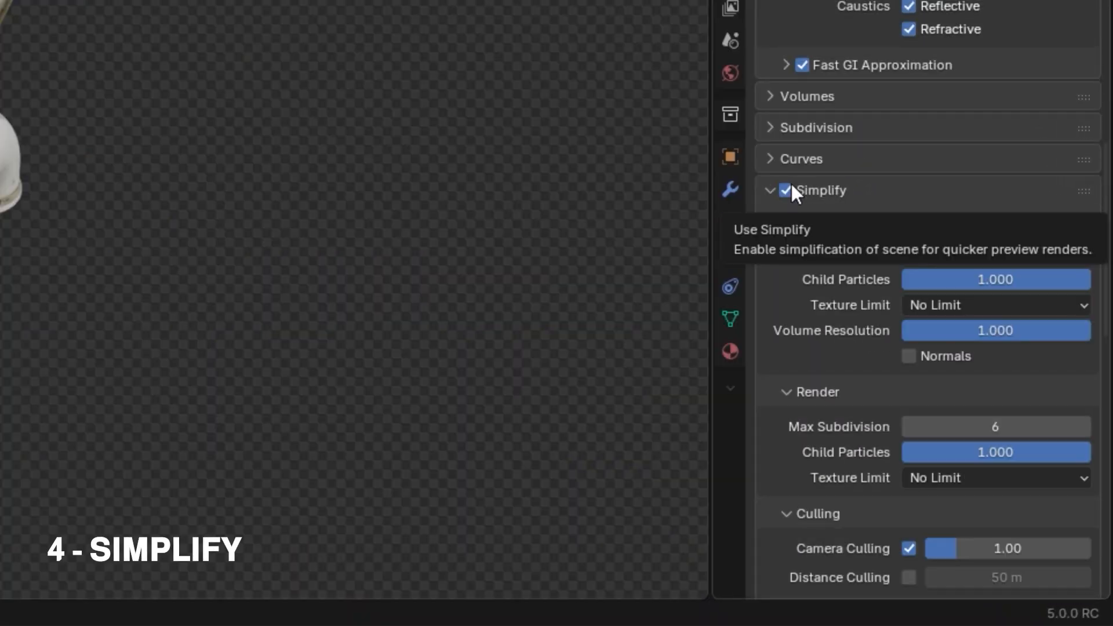
scroll(795, 186, "down", 5)
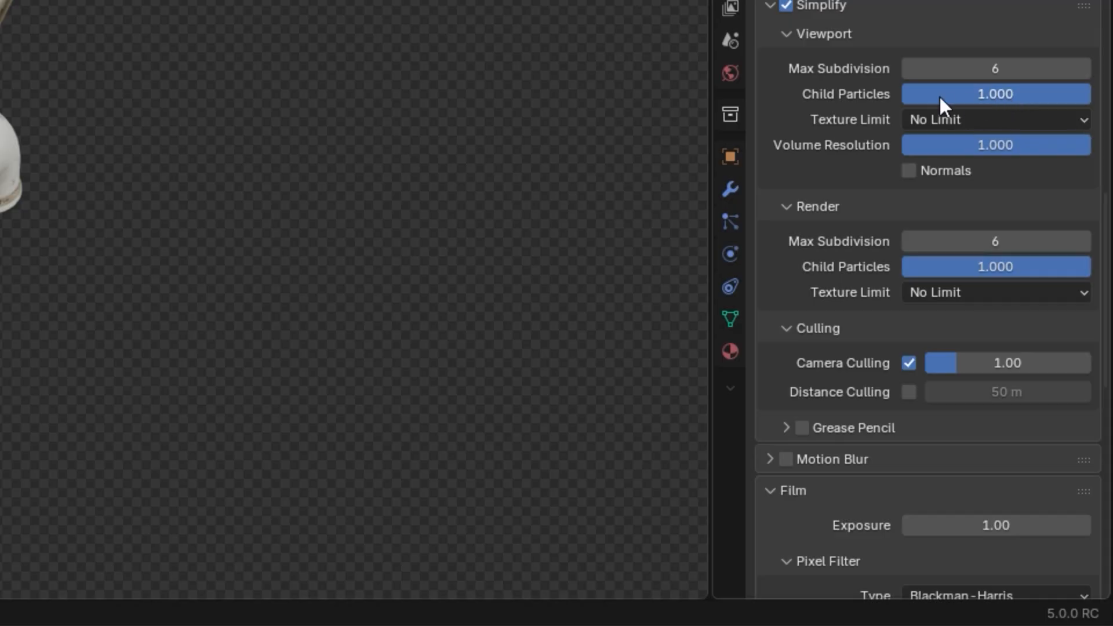
mouse_move(1076, 95)
left_mouse_down()
mouse_move(904, 95)
mouse_move(1090, 95)
left_mouse_up()
left_click_drag(1061, 146, 1090, 146)
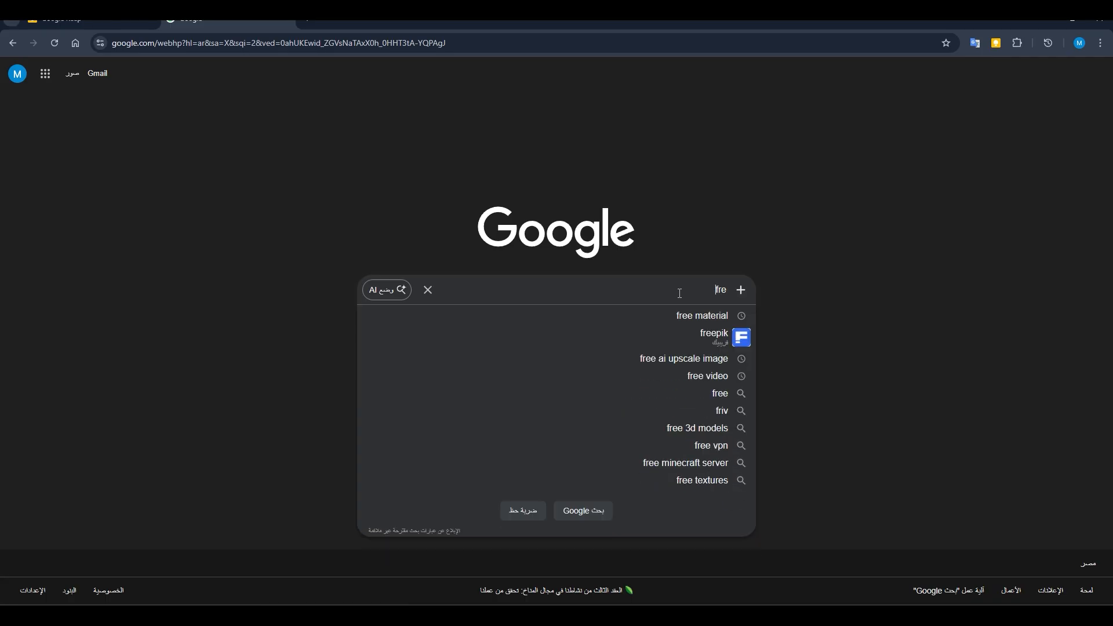
In the web browser, search Google for "free render farm" and open the SheepIt website
type("render farm")
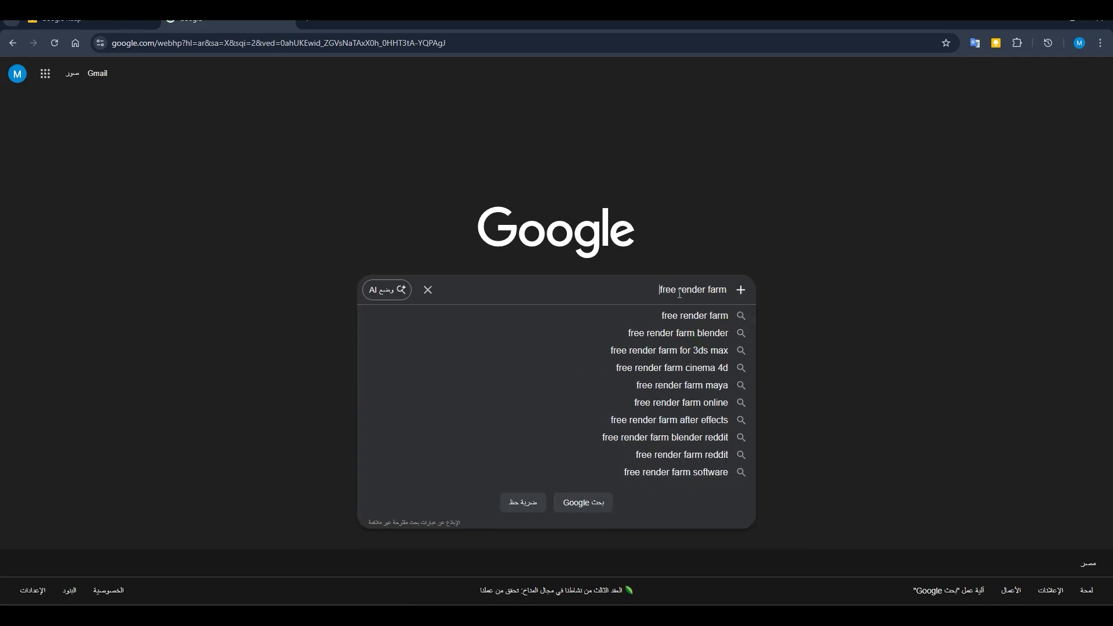
key("Return")
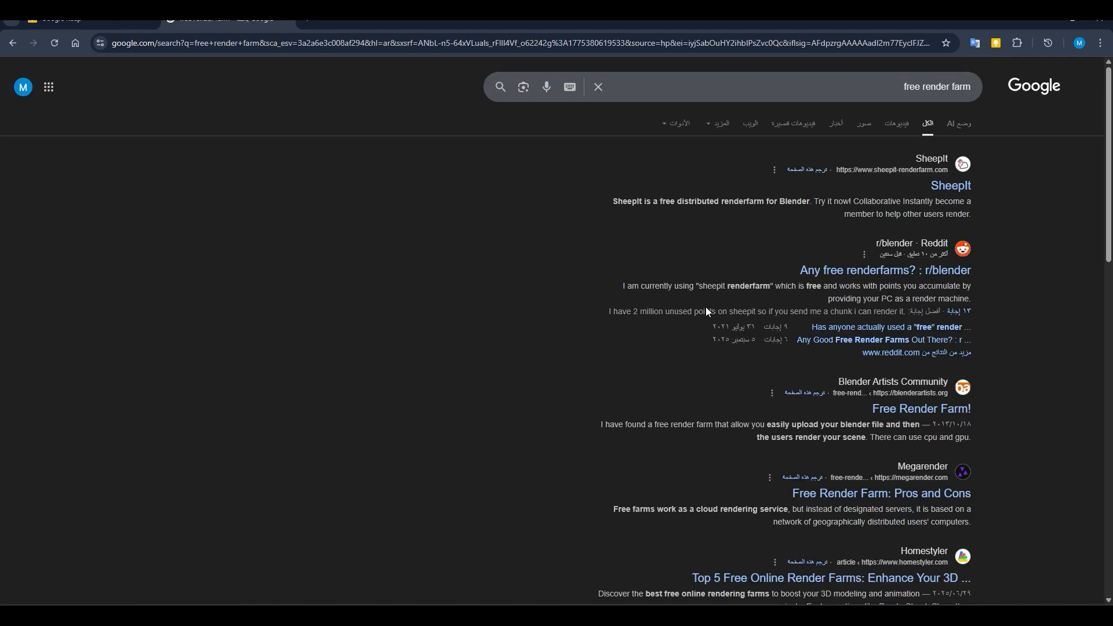
left_click(954, 187)
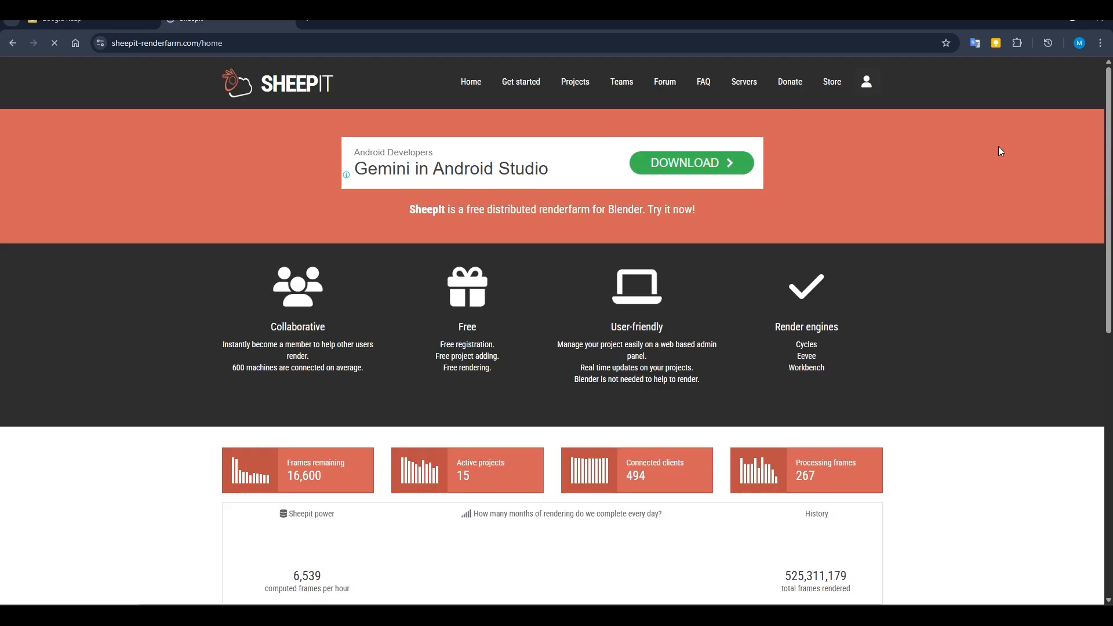
Sign in to SheepIt and review the account profile's statistics and timelines
left_click(866, 82)
left_click(815, 153)
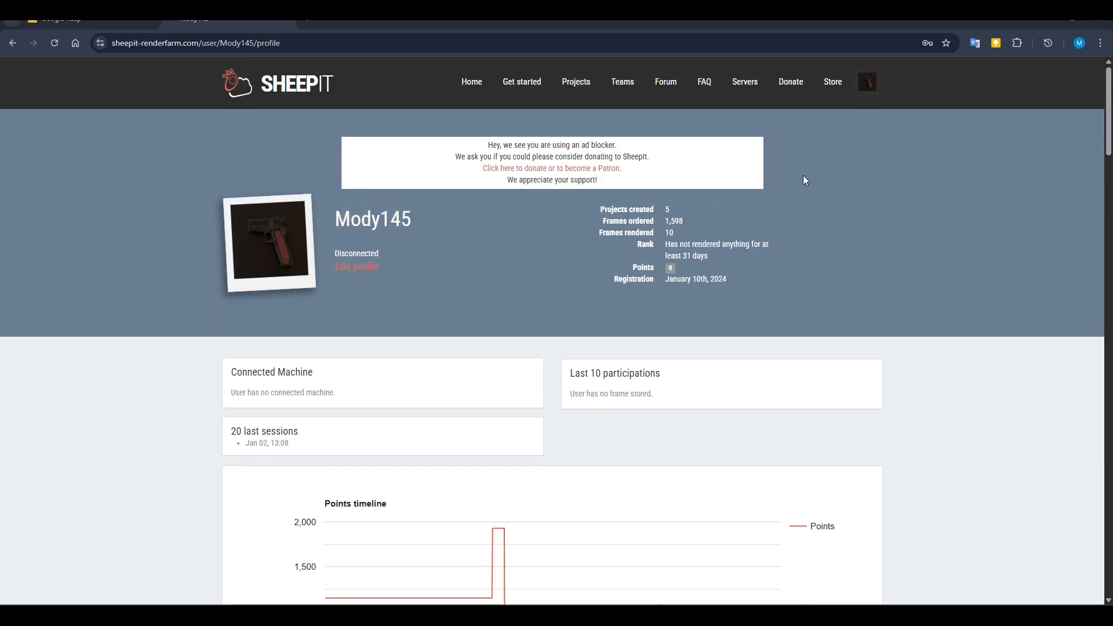
scroll(731, 301, "down", 10)
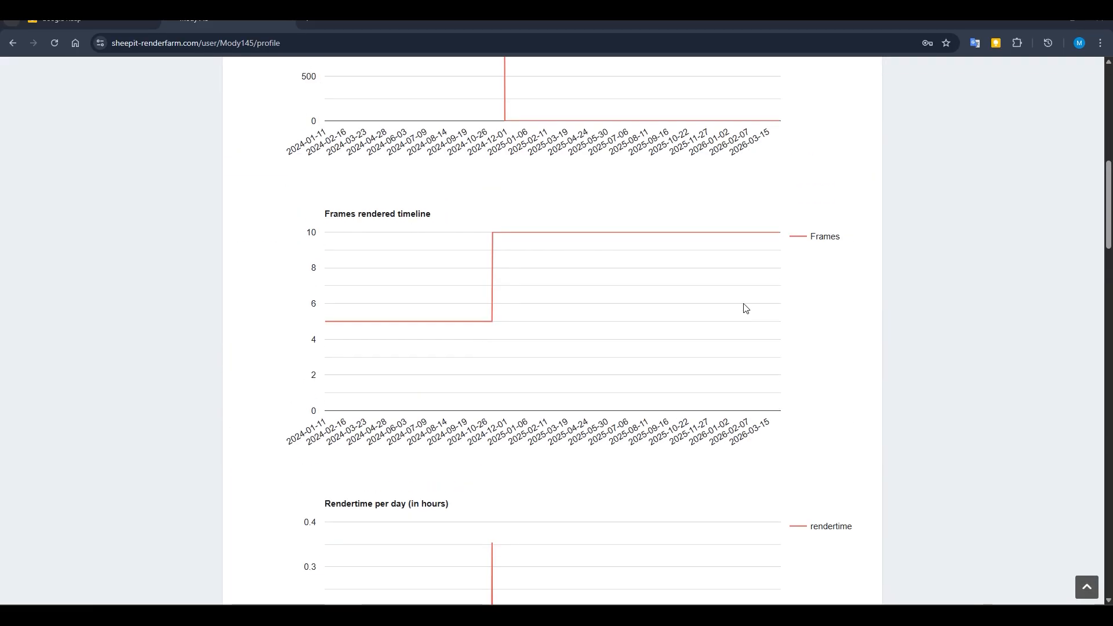
left_click_drag(1110, 226, 1100, 127)
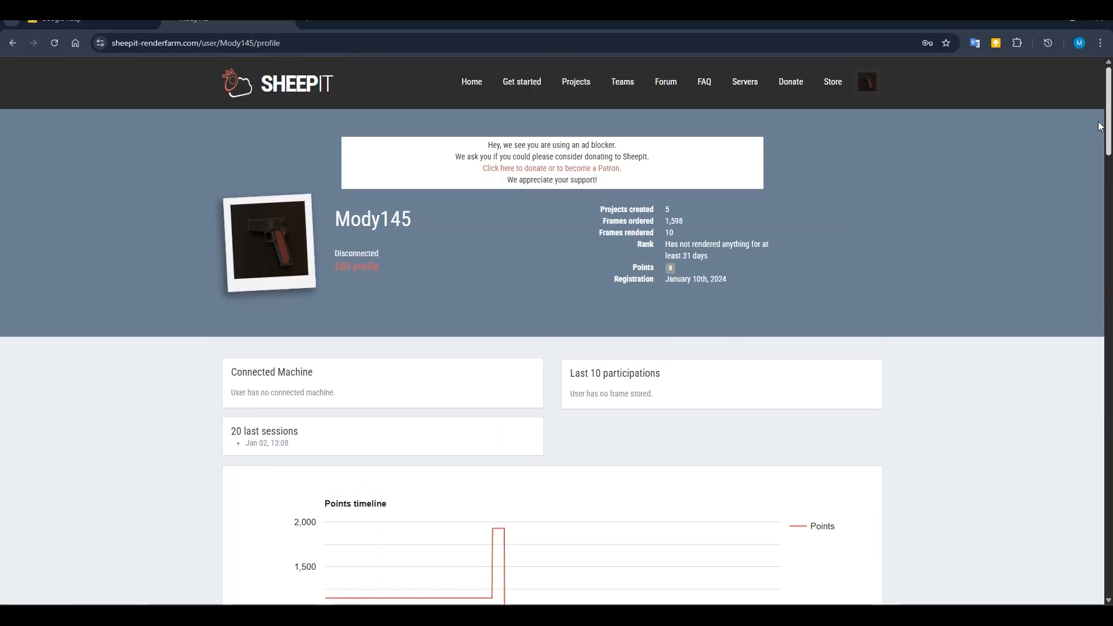
Open SheepIt's active projects list and look through the projects being rendered
left_click(672, 242)
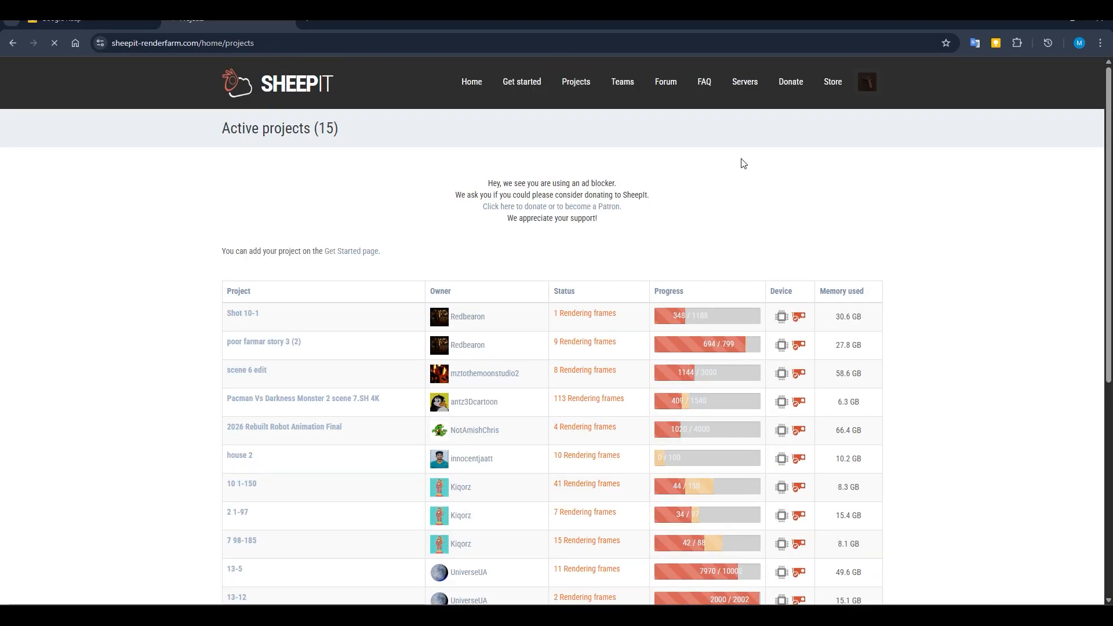
scroll(229, 358, "down", 6)
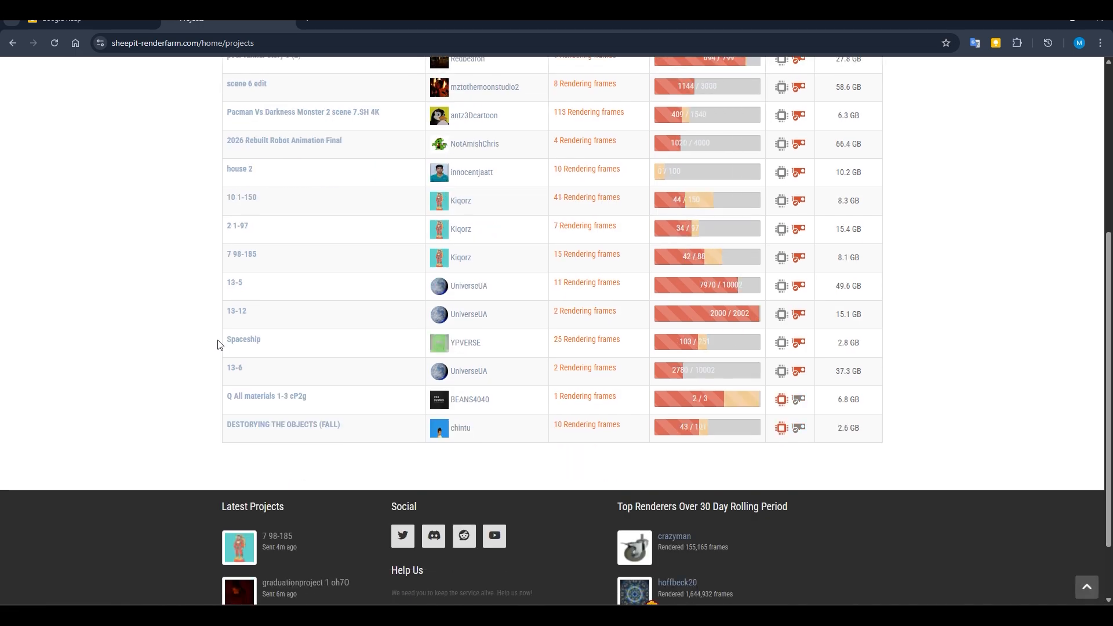
scroll(410, 387, "up", 6)
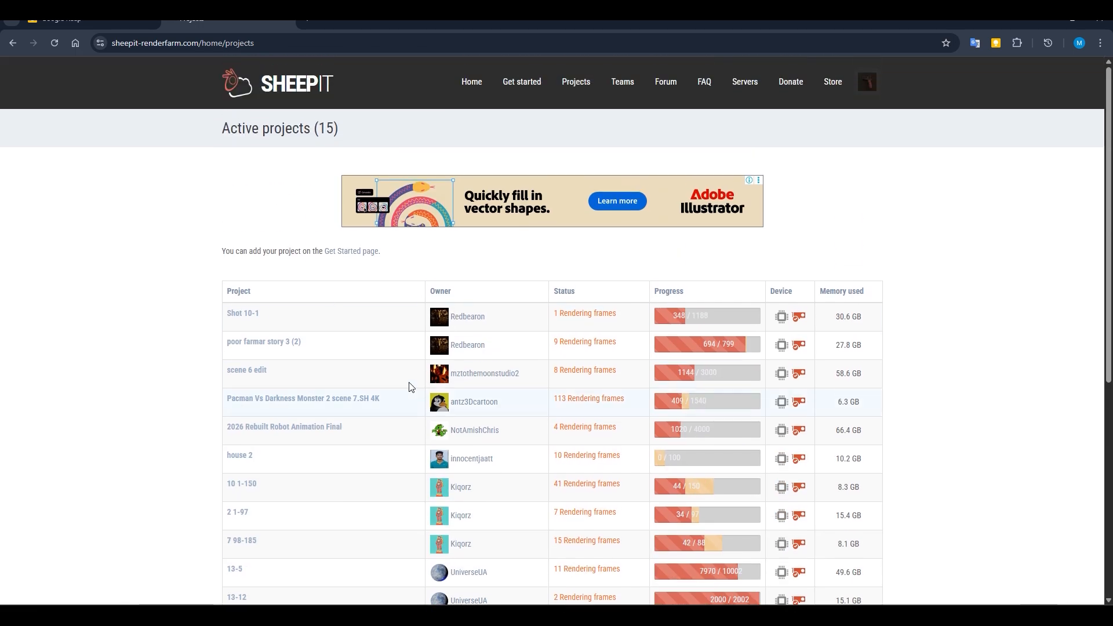
Open SheepIt's Get started page and read the project upload form and file requirements
left_click(524, 87)
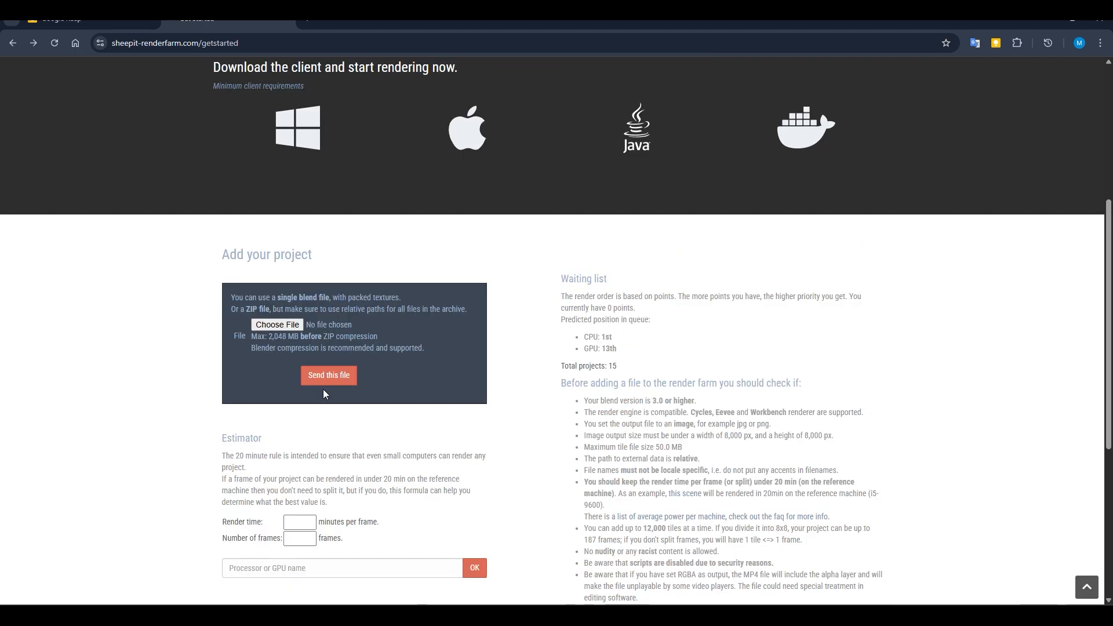
scroll(323, 390, "down", 1)
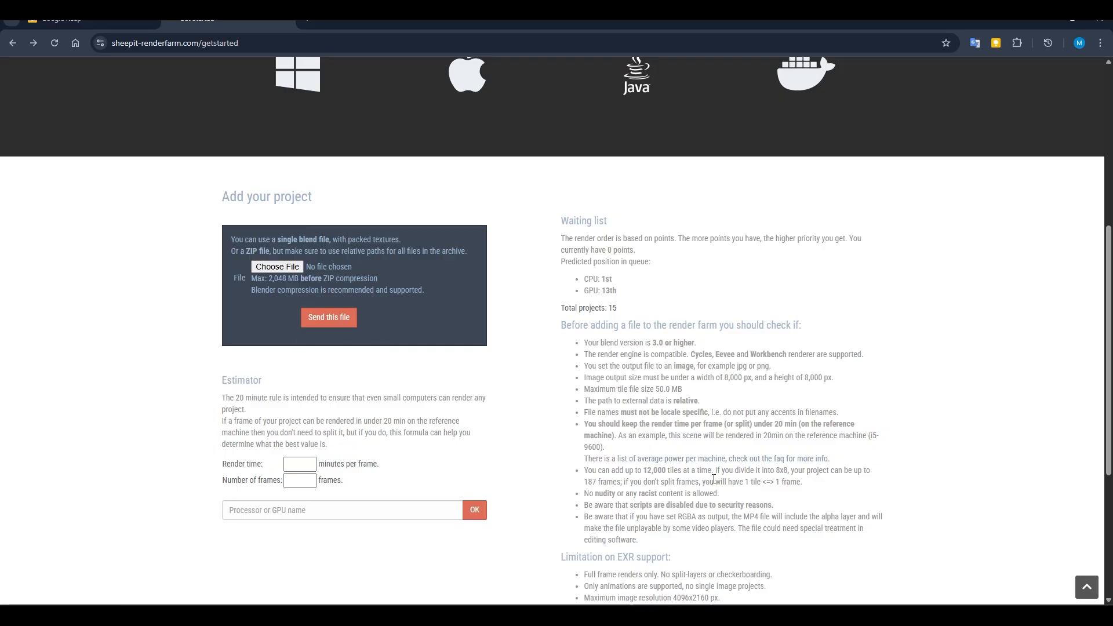
scroll(679, 344, "down", 1)
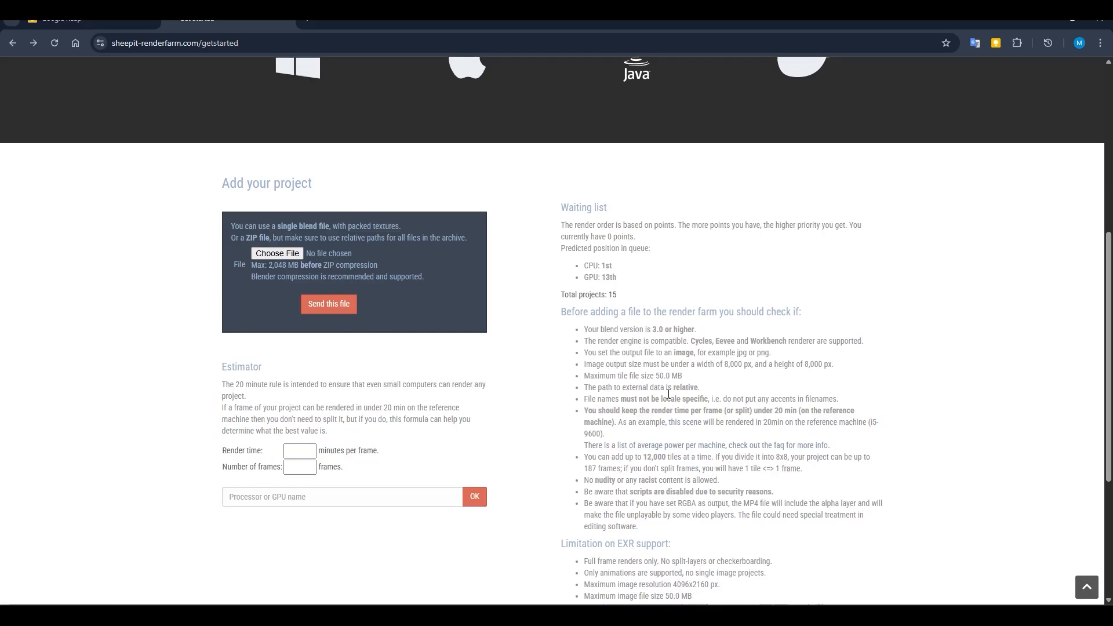
scroll(667, 398, "up", 2)
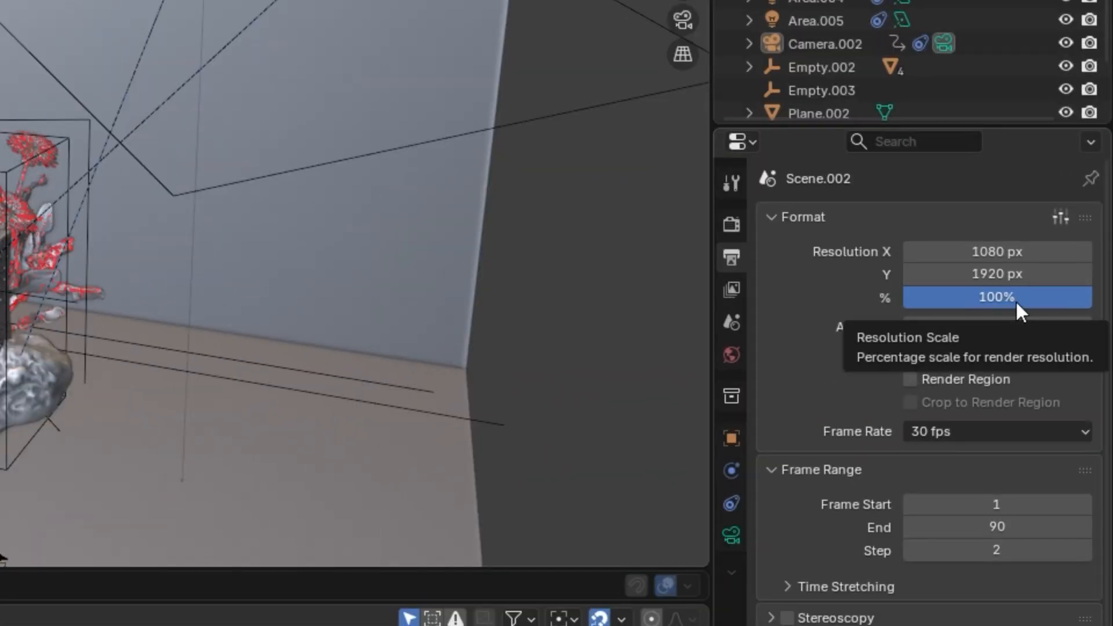
Switch to Blender and set the perfume scene's resolution scale to 10% and its frame step to 1
left_click_drag(1024, 301, 896, 300)
mouse_move(964, 297)
left_mouse_down()
mouse_move(1081, 297)
mouse_move(960, 295)
left_mouse_up()
left_click(960, 296)
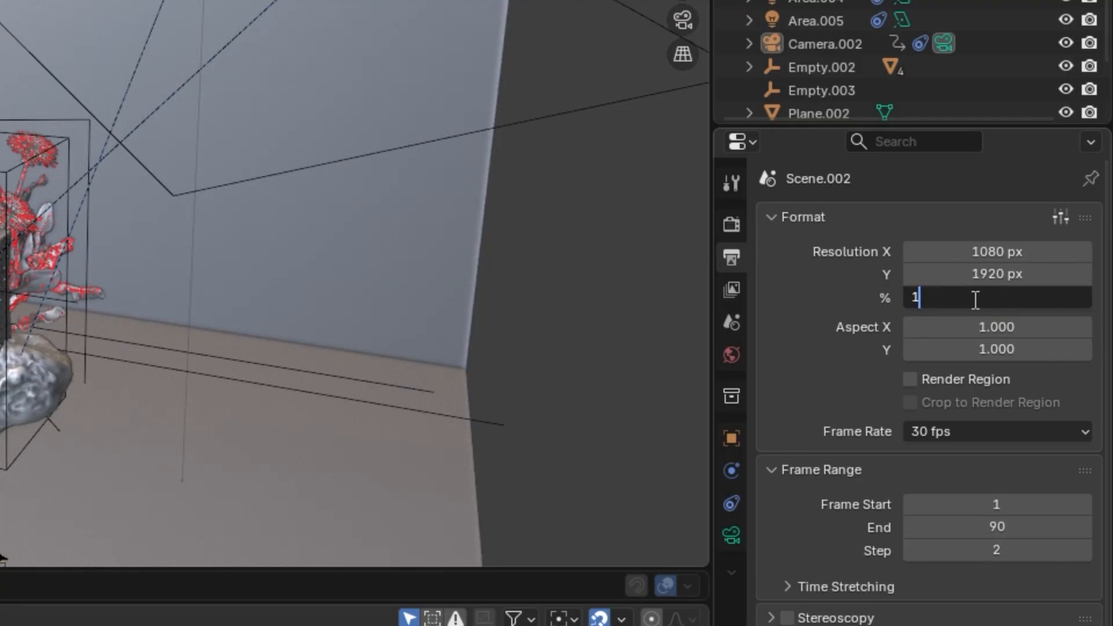
key("Return")
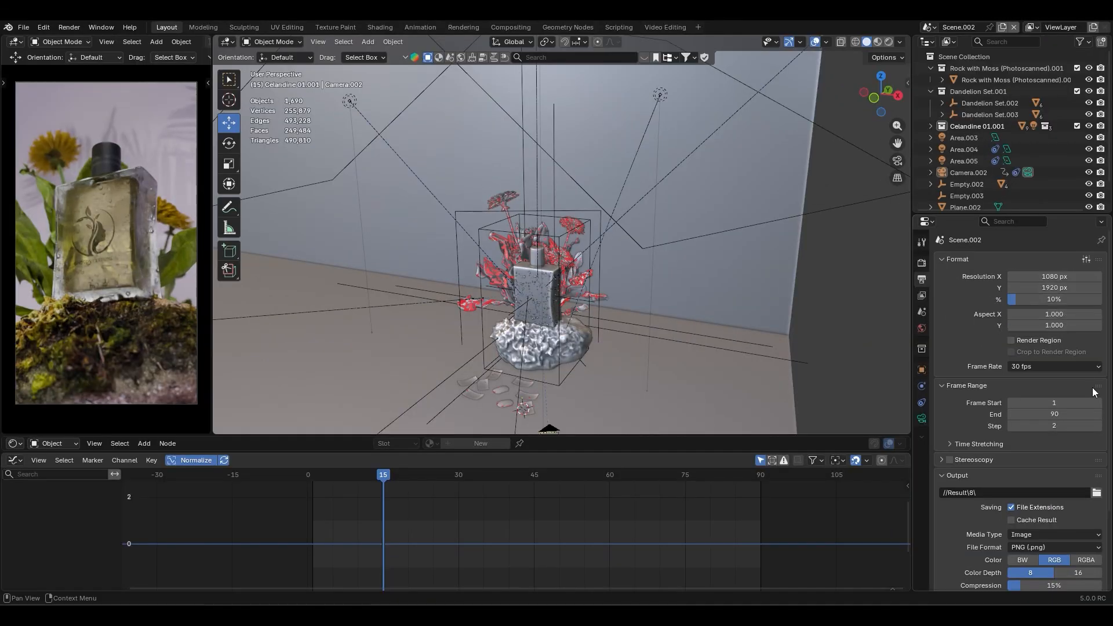
left_click(1010, 428)
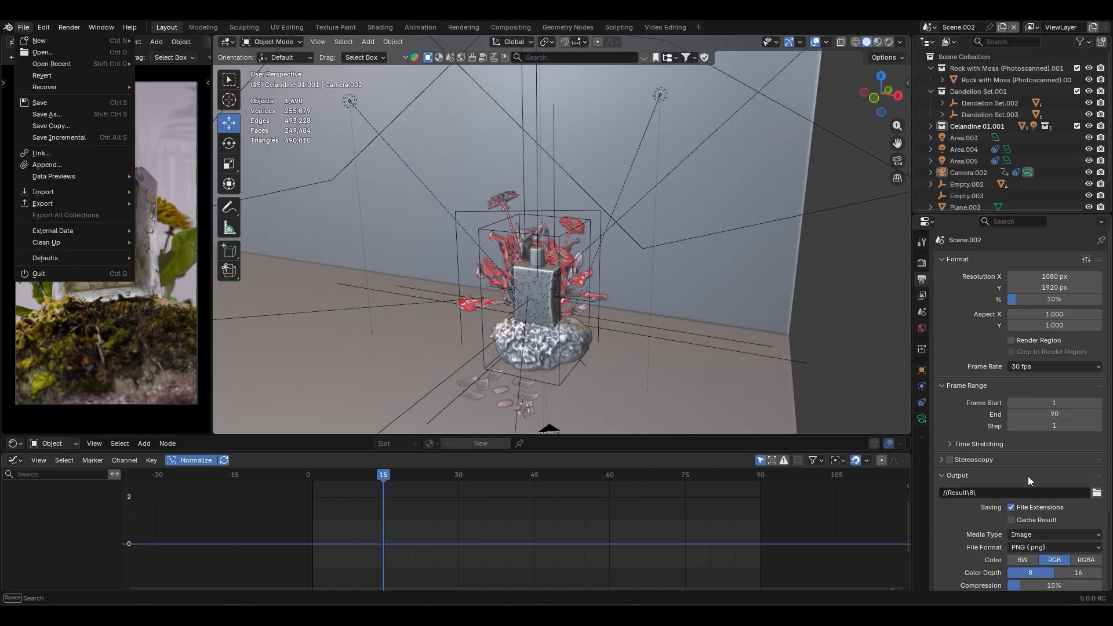
Set the render output's media type to Image
scroll(1028, 400, "down", 1)
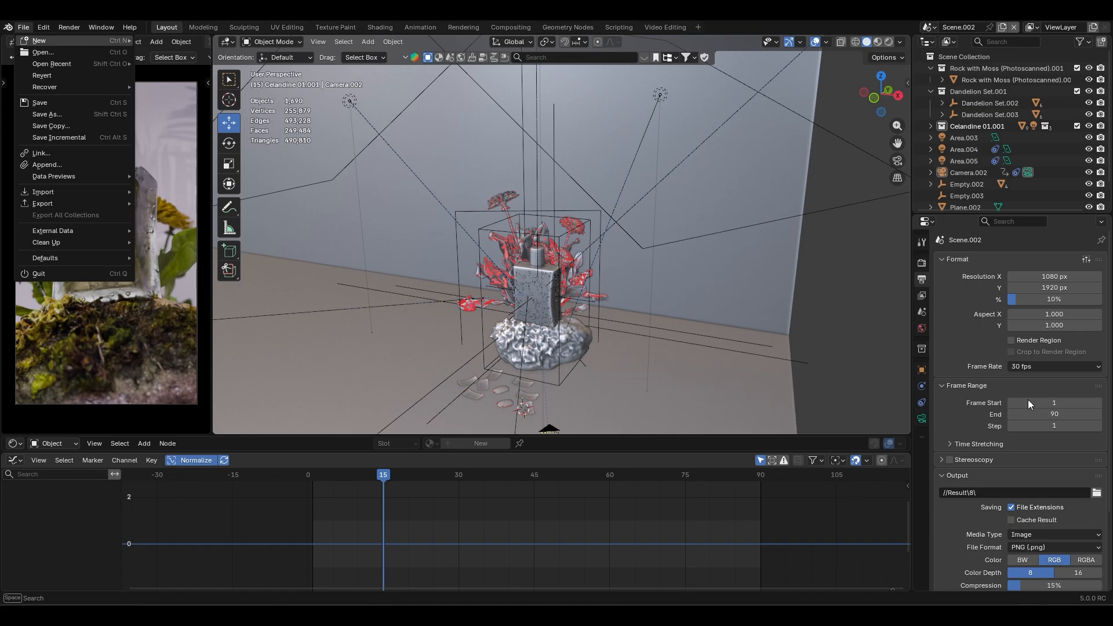
scroll(1028, 401, "down", 3)
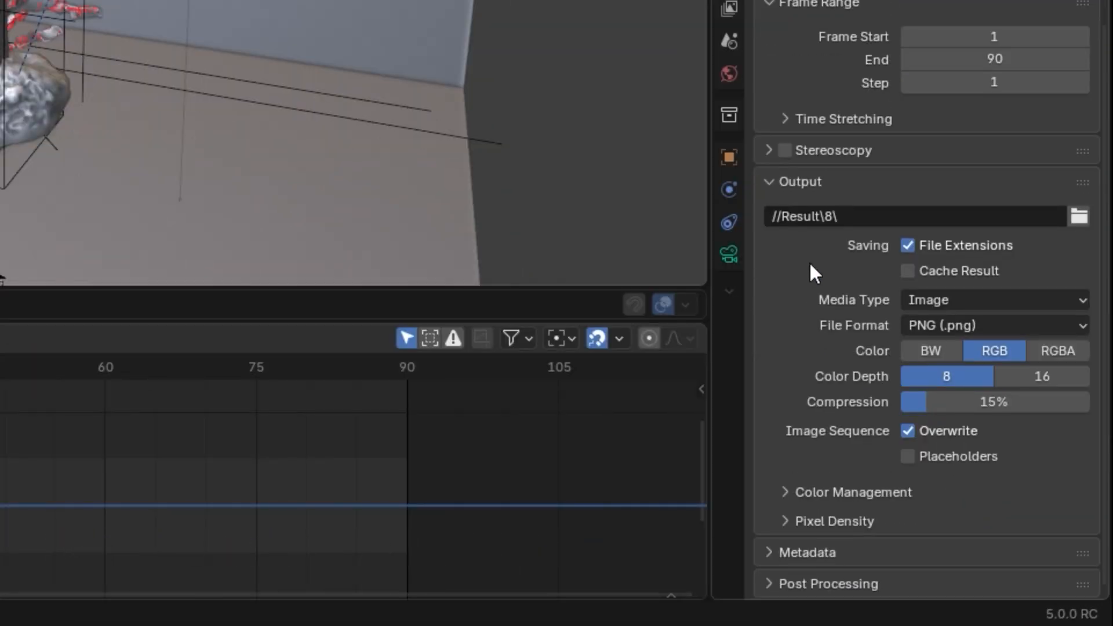
left_click(1038, 305)
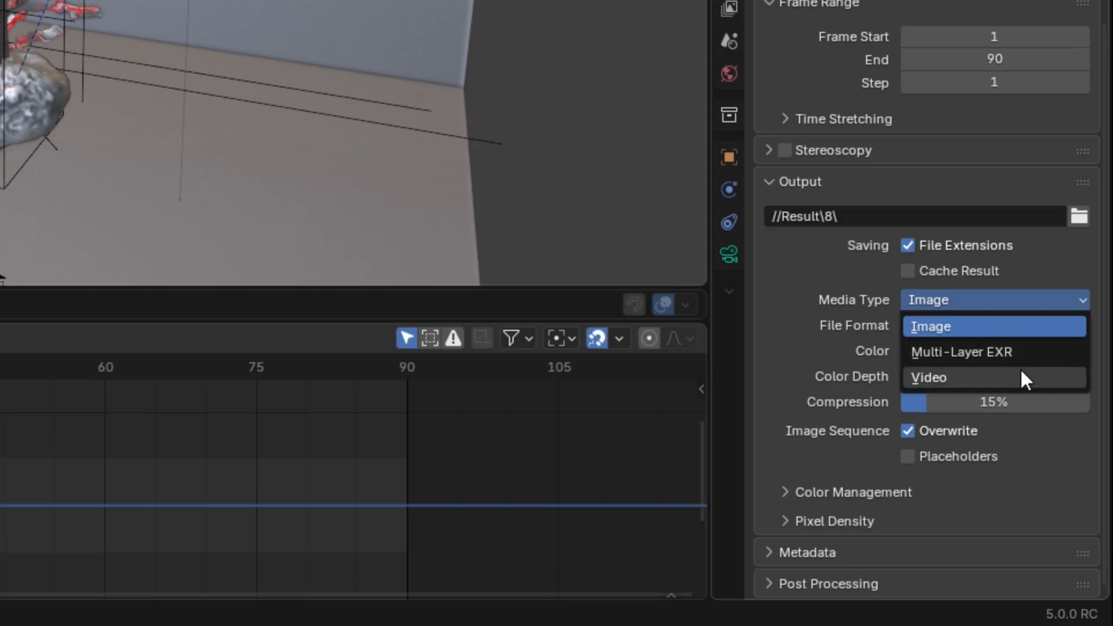
left_click(1000, 328)
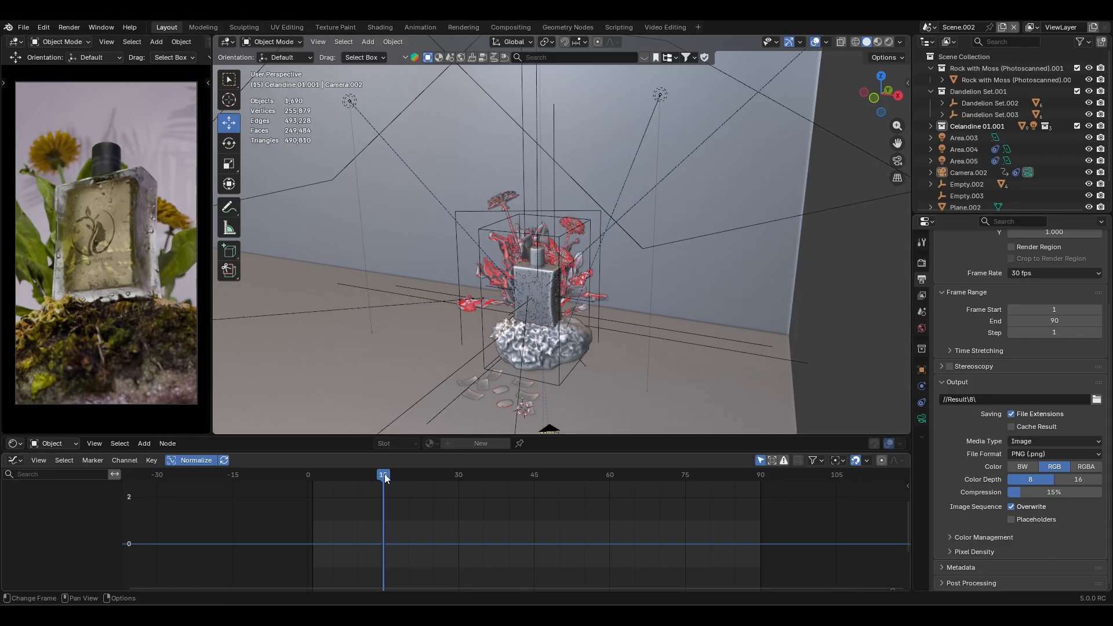
mouse_move(385, 475)
left_mouse_down()
mouse_move(348, 476)
mouse_move(655, 482)
mouse_move(513, 495)
mouse_move(331, 485)
mouse_move(382, 485)
left_mouse_up()
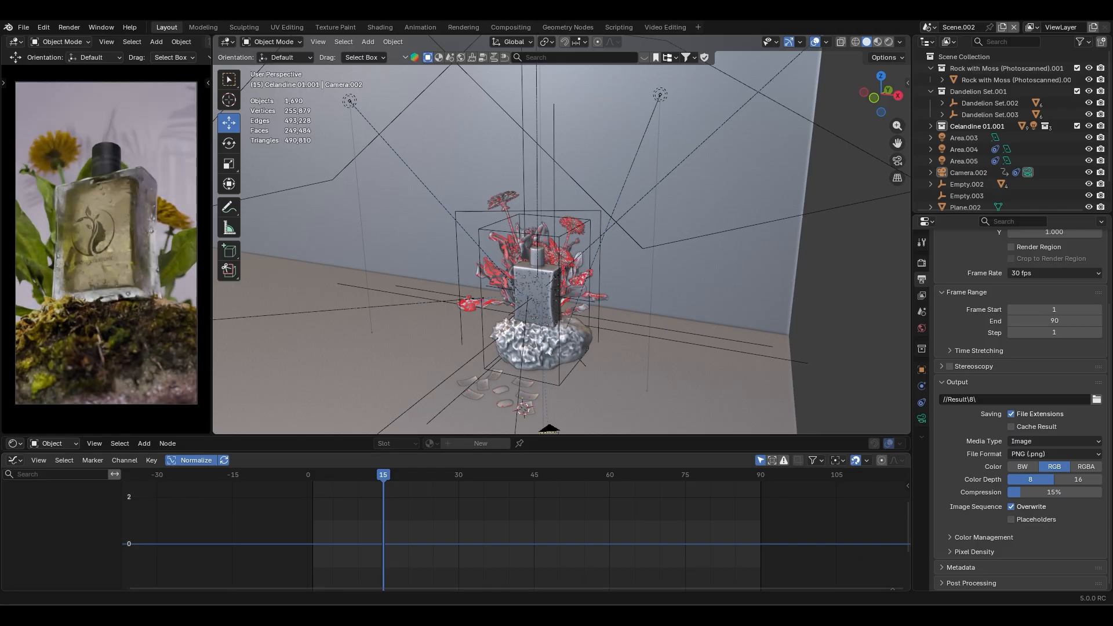